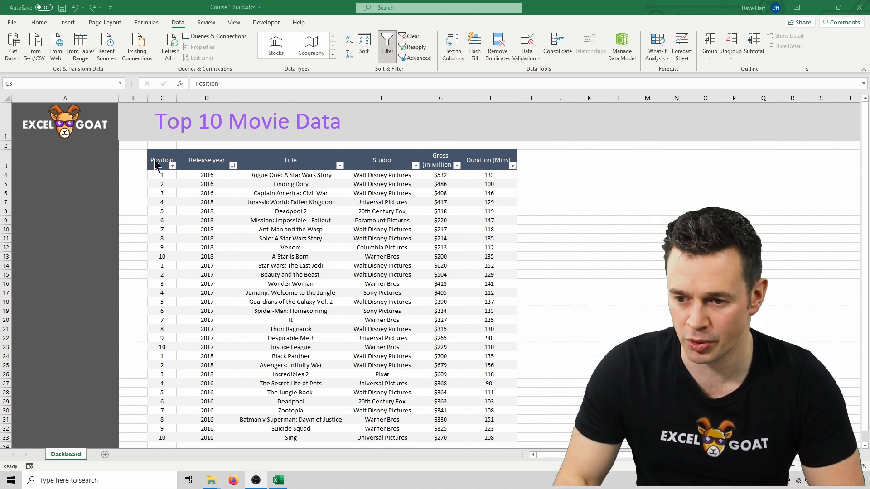
Step: Remove the fill colour and all borders from the movie data in C3:H33
mouse_move(162, 164)
mouse_down()
mouse_move(479, 410)
mouse_move(496, 440)
mouse_up()
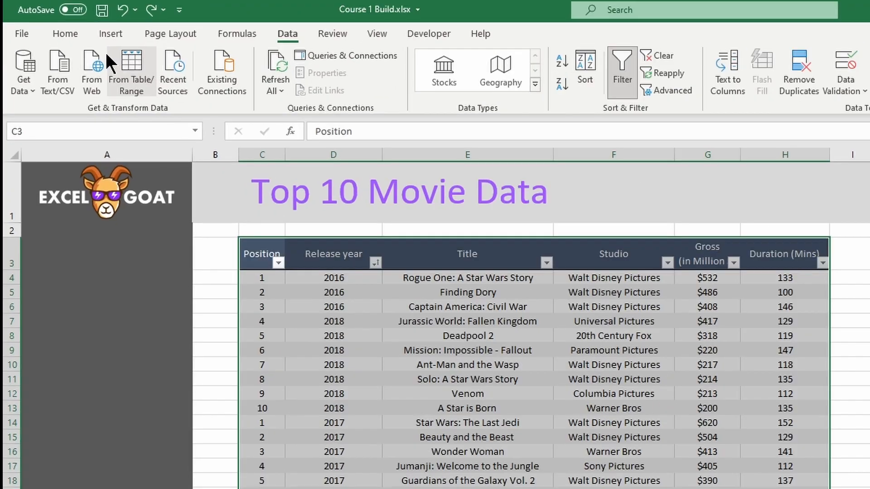
click(77, 31)
click(266, 83)
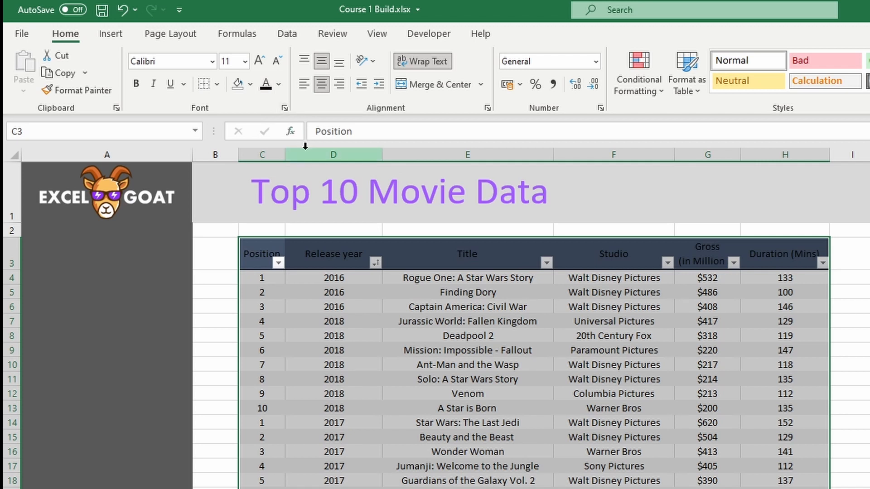
click(250, 84)
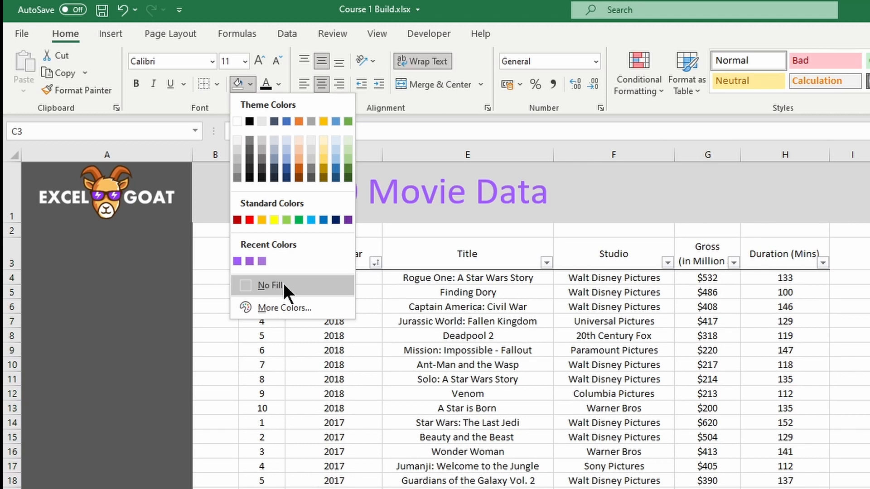
click(283, 283)
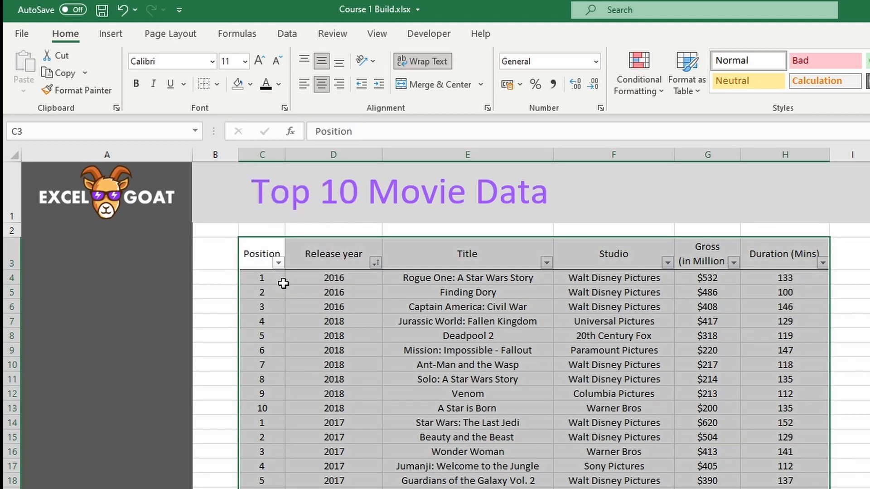
click(217, 84)
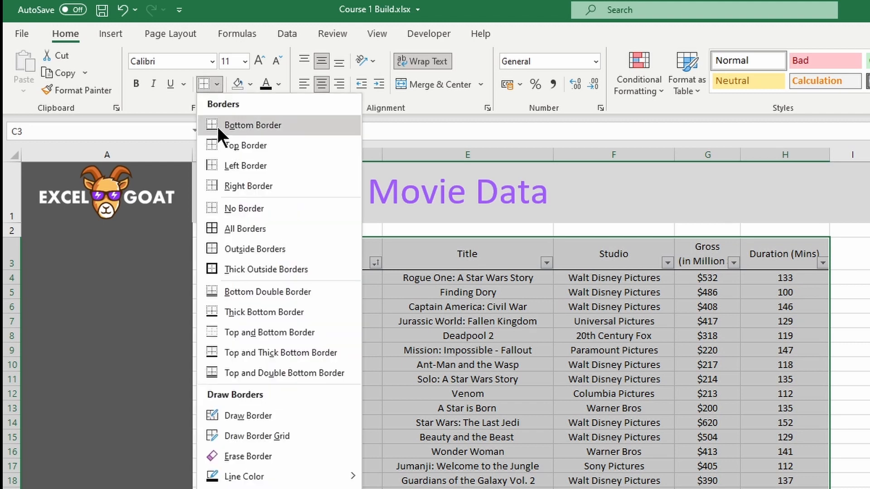
click(243, 207)
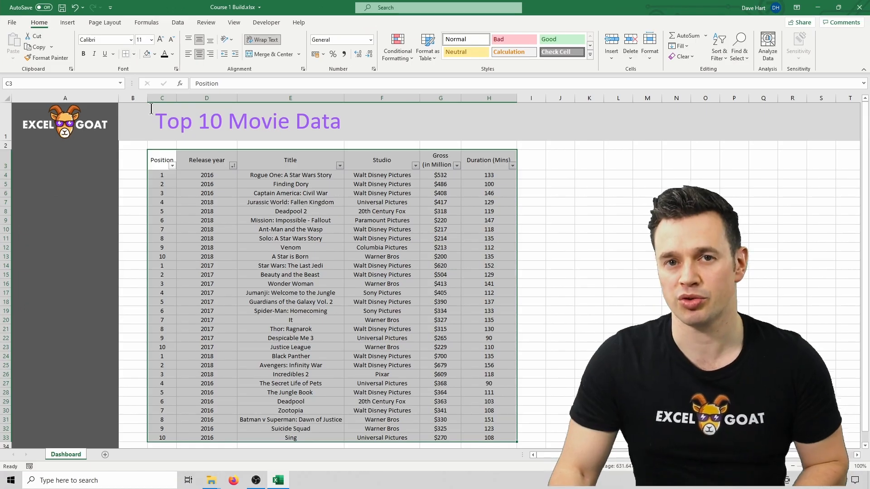
Step: Turn off filtering on the header row of the movie data
click(156, 159)
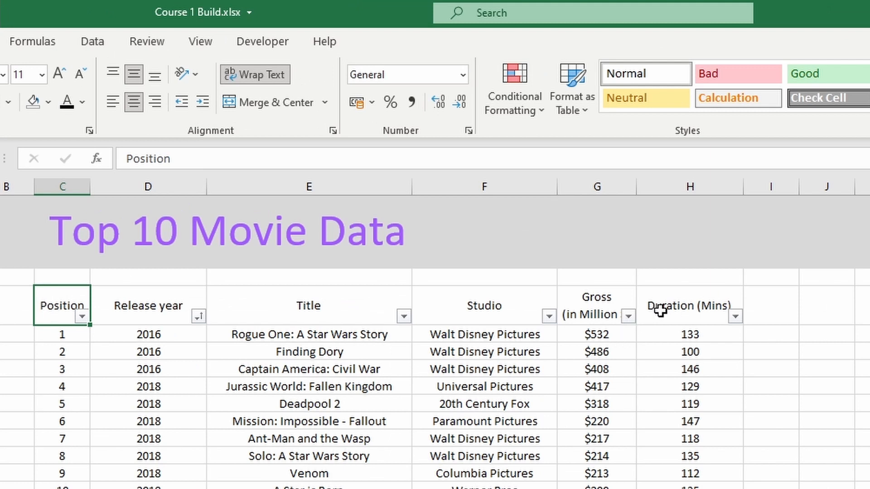
click(96, 41)
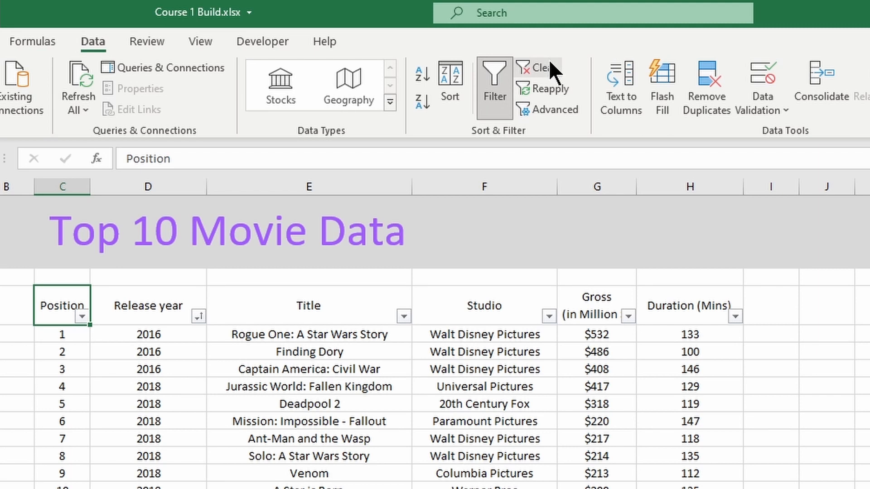
click(488, 92)
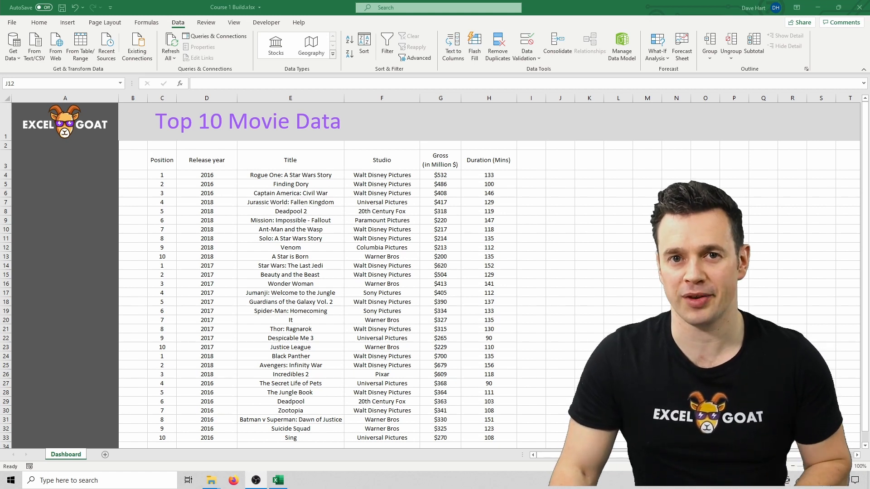
Step: Convert the range C3:H33 into a table that has headers
drag(162, 161, 496, 436)
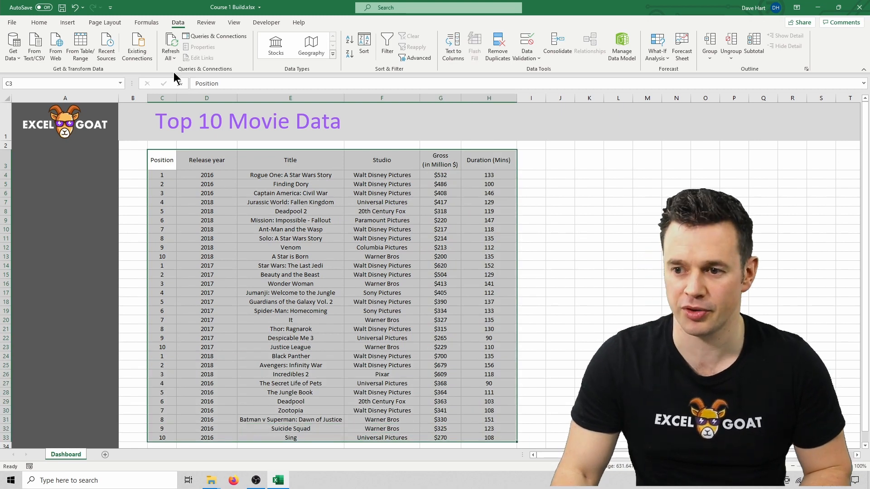
click(67, 23)
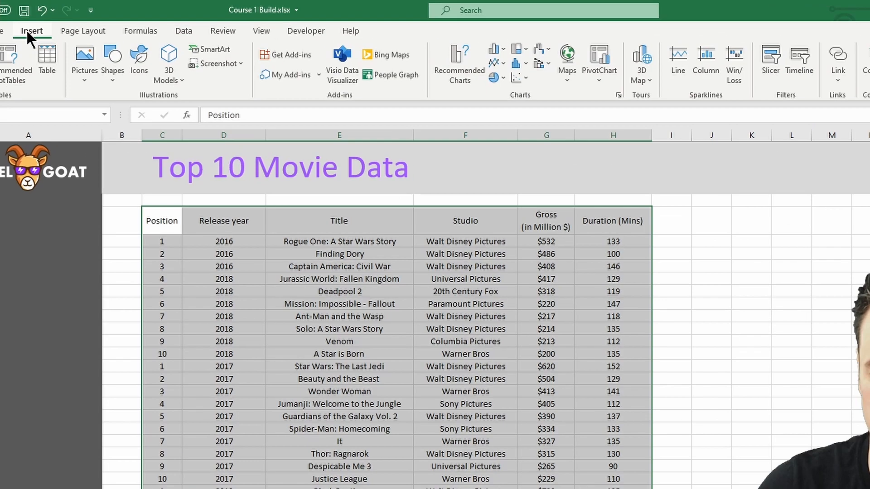
click(48, 63)
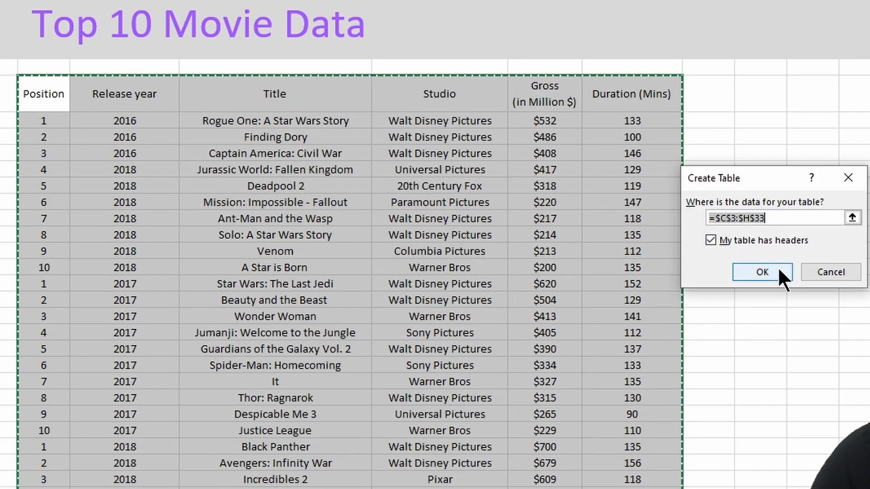
click(780, 271)
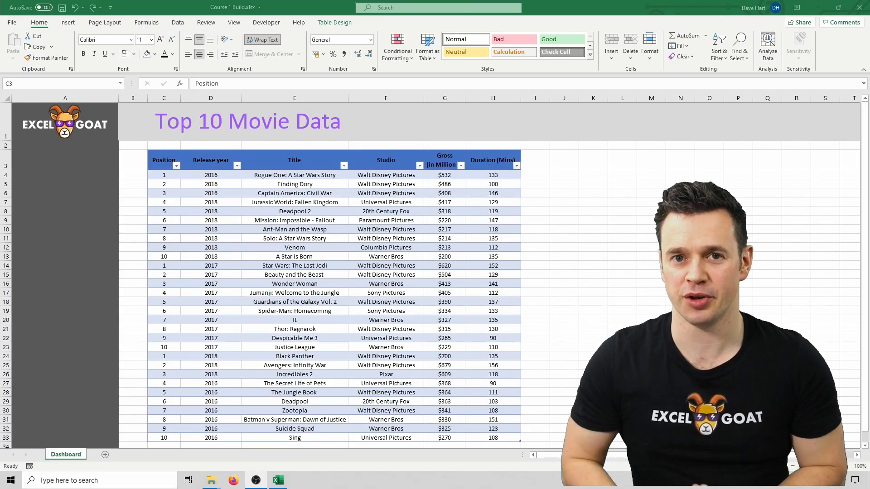
click(170, 159)
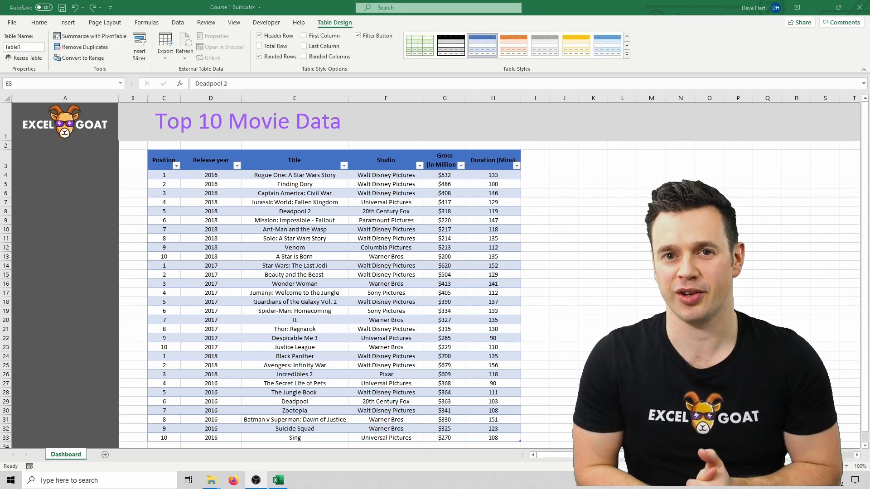
click(275, 211)
click(254, 203)
click(208, 194)
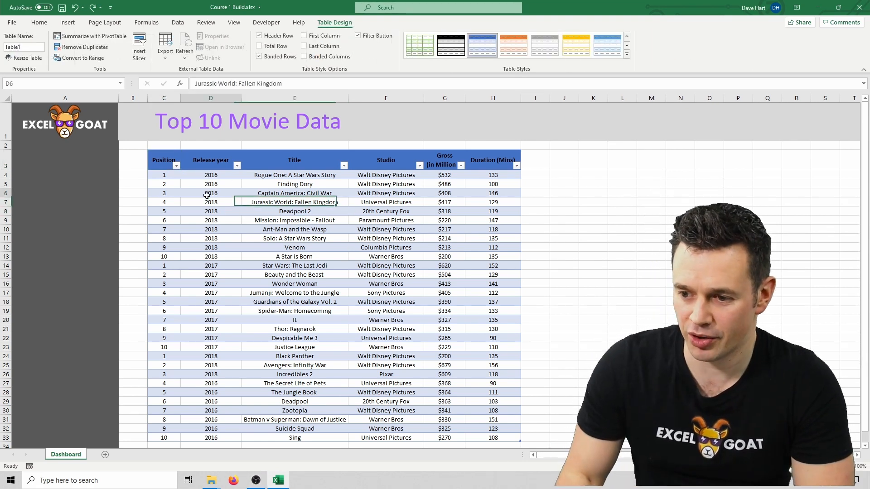
click(308, 284)
click(442, 268)
click(434, 199)
drag(434, 200, 405, 211)
drag(338, 238, 316, 256)
drag(262, 319, 294, 339)
drag(400, 373, 411, 365)
click(437, 247)
click(222, 203)
Step: Try other table styles on the movie table and apply a light grey style with banded rows
click(363, 241)
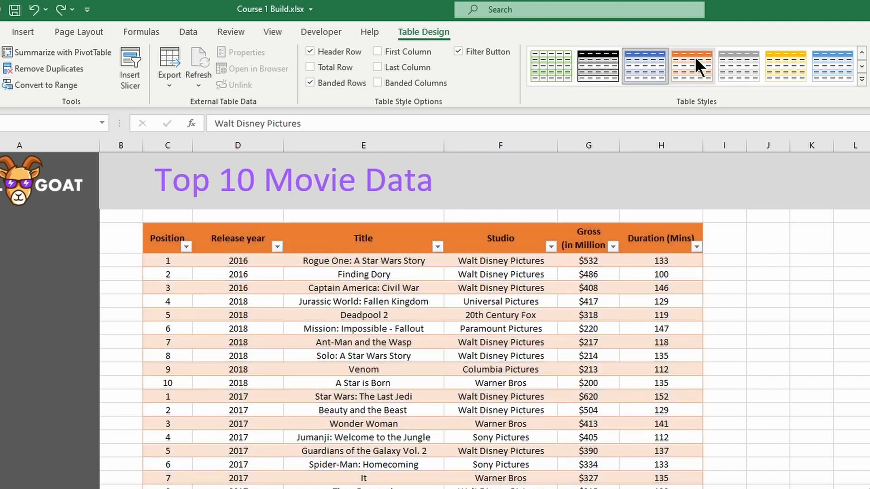
click(737, 63)
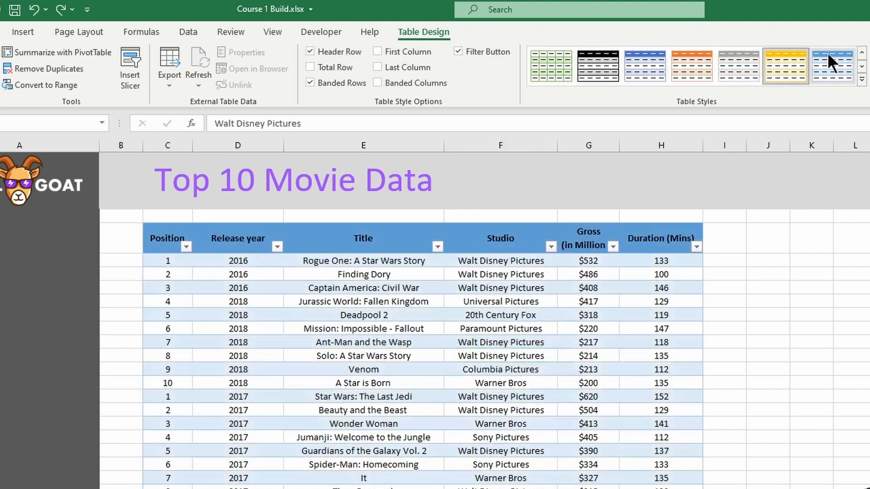
click(831, 63)
click(862, 66)
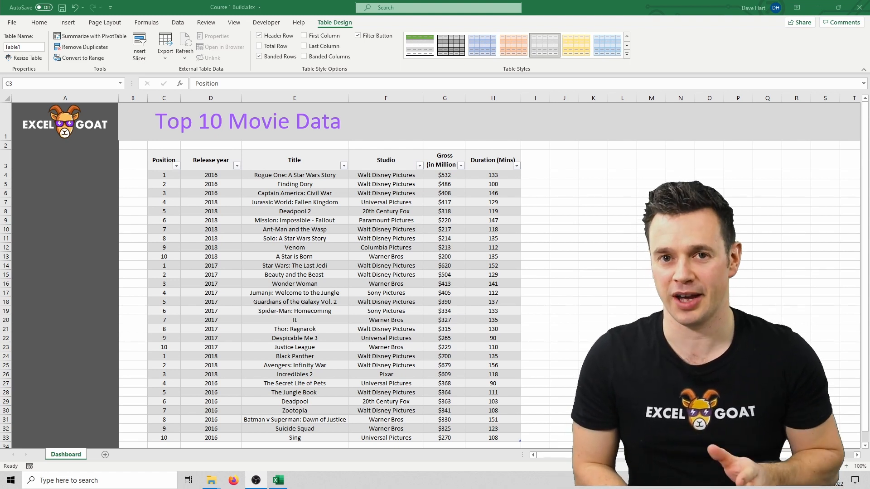
Step: Extend the table with a new column headed "Test" in cell I3, beside Duration (Mins)
click(533, 160)
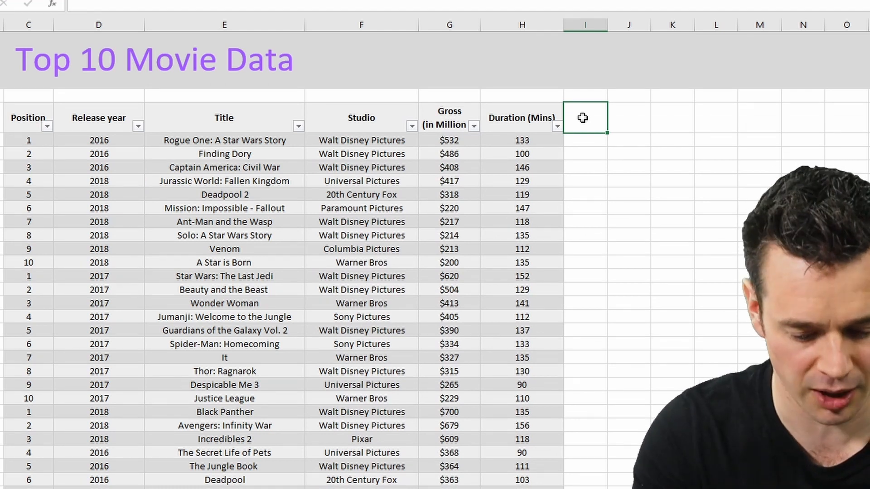
text(Test)
key(Return)
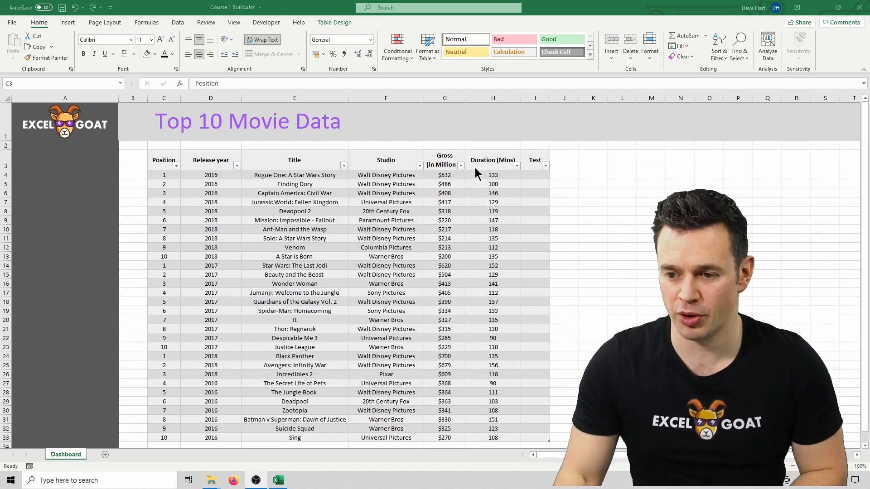
Step: Format the table's header row from Position to Test with a dark blue fill and white text
click(164, 162)
drag(164, 162, 535, 162)
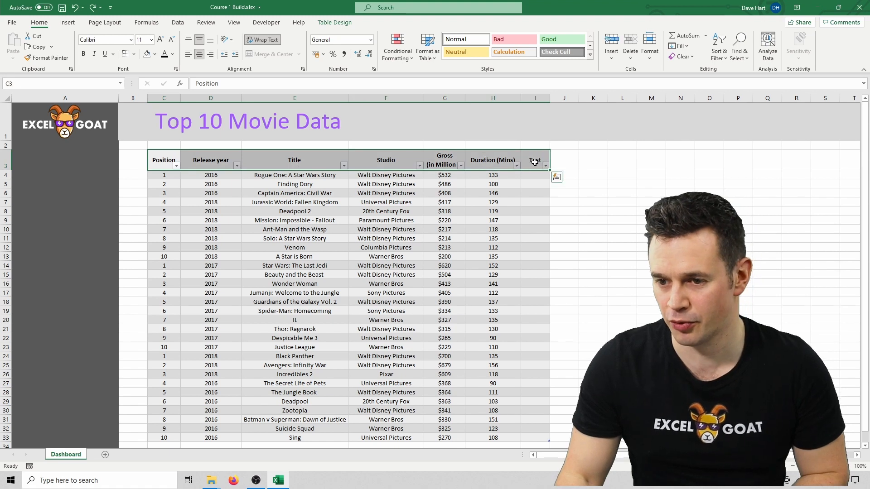
click(155, 55)
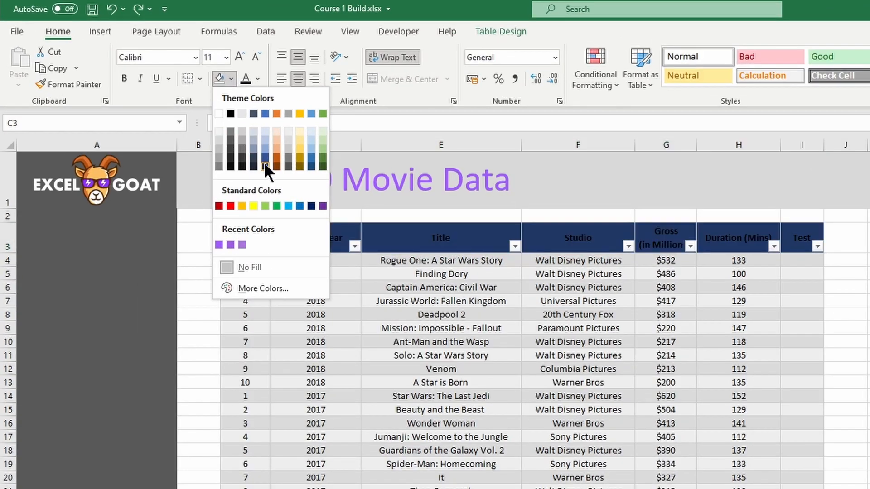
click(177, 116)
click(258, 80)
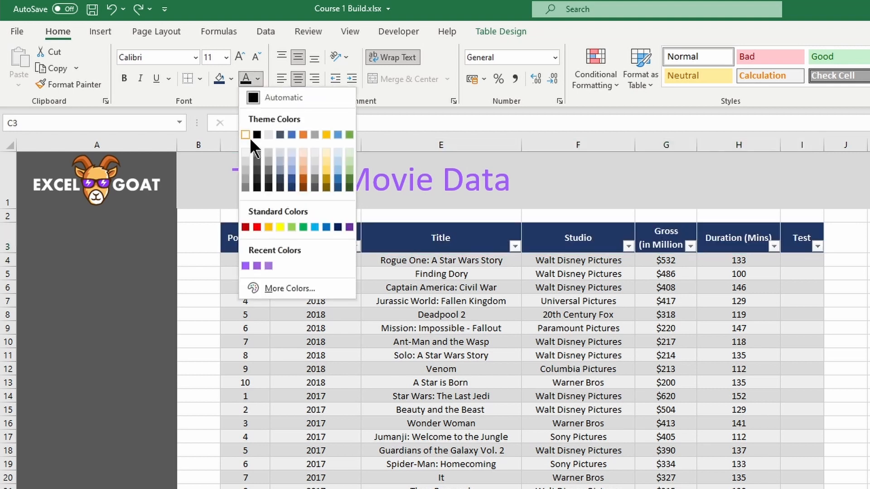
click(245, 134)
click(578, 366)
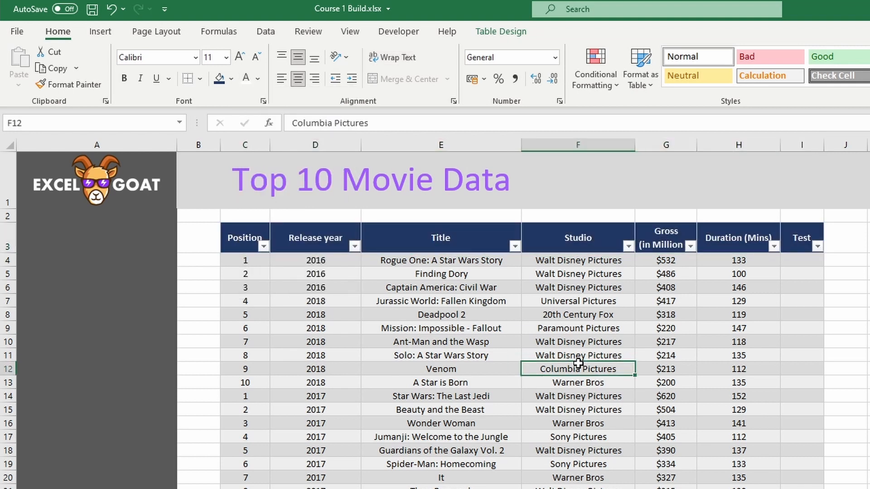